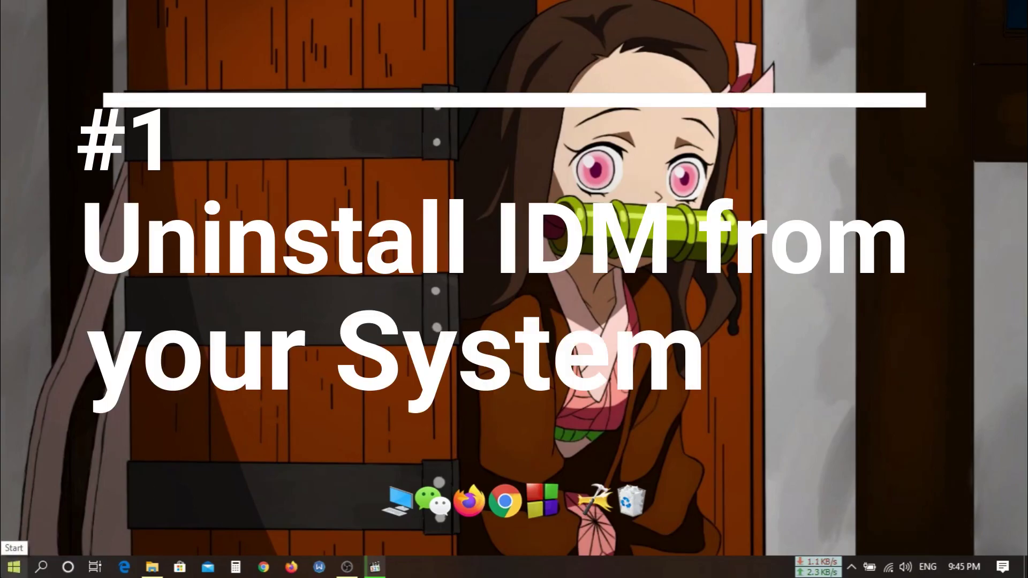
Open the Settings app from the Start menu's gear icon.
{"action": "left_click", "coordinate": [13, 566]}
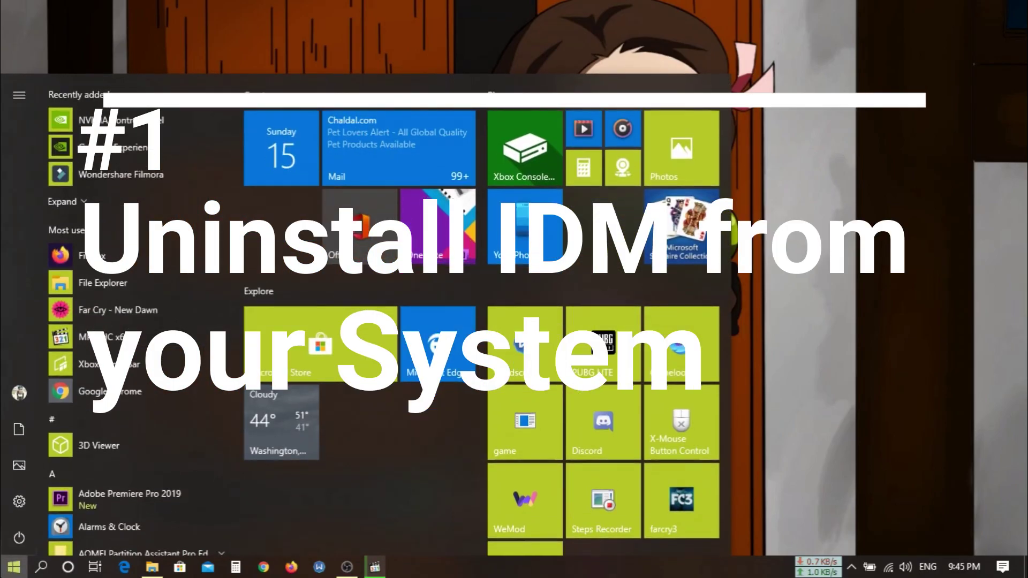
{"action": "left_click", "coordinate": [16, 502]}
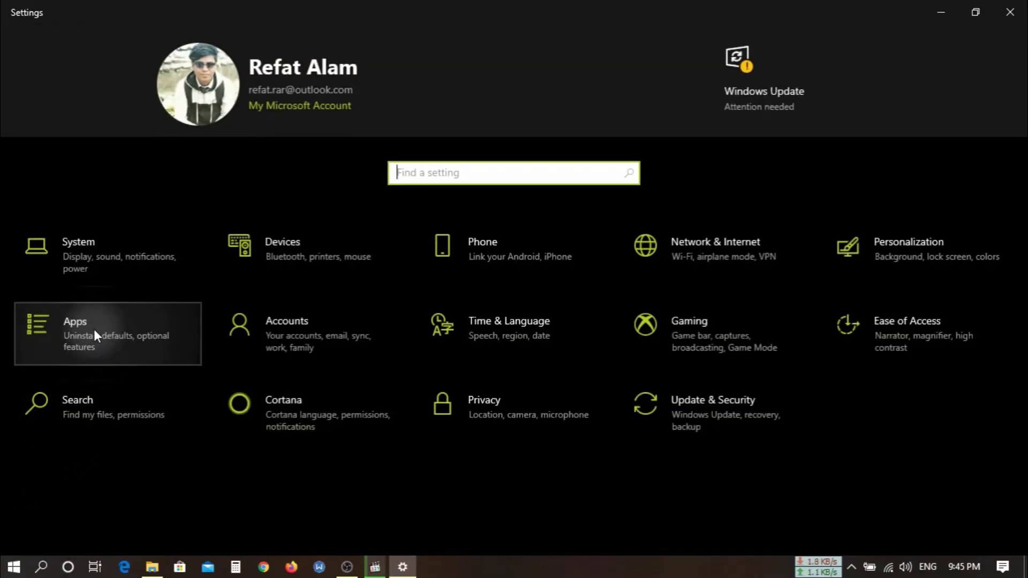
In Apps & features, find Internet Download Manager and choose Uninstall.
{"action": "left_click", "coordinate": [94, 329]}
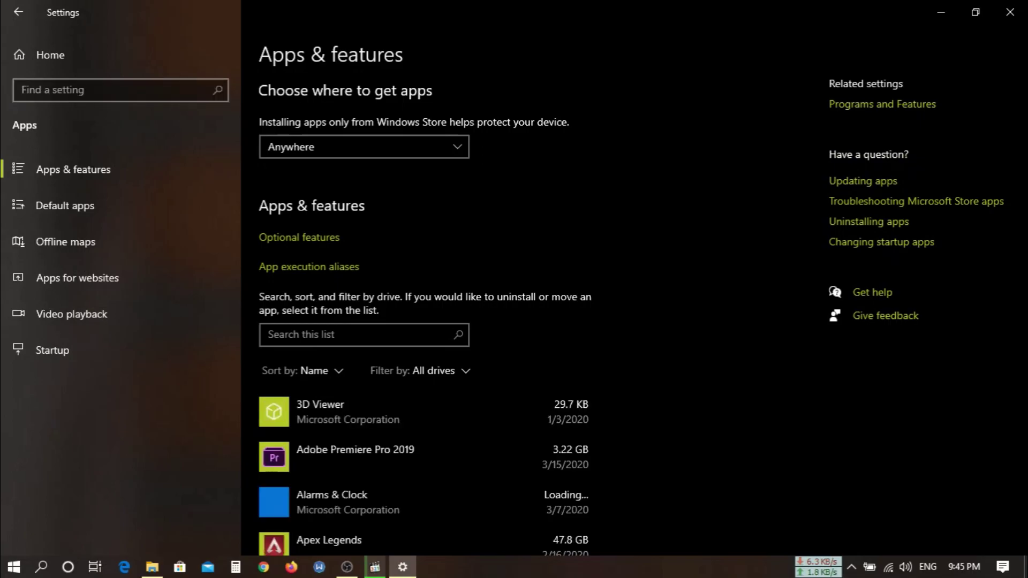
{"action": "scroll", "coordinate": [271, 464], "scroll_direction": "down", "scroll_amount": 5}
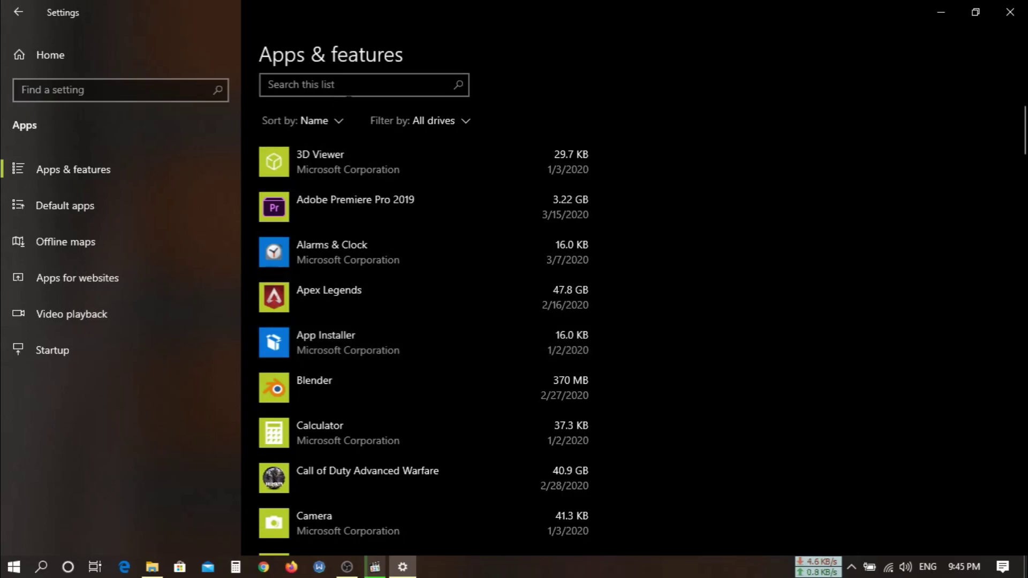
{"action": "scroll", "coordinate": [396, 432], "scroll_direction": "down", "scroll_amount": 5}
{"action": "scroll", "coordinate": [399, 431], "scroll_direction": "down", "scroll_amount": 5}
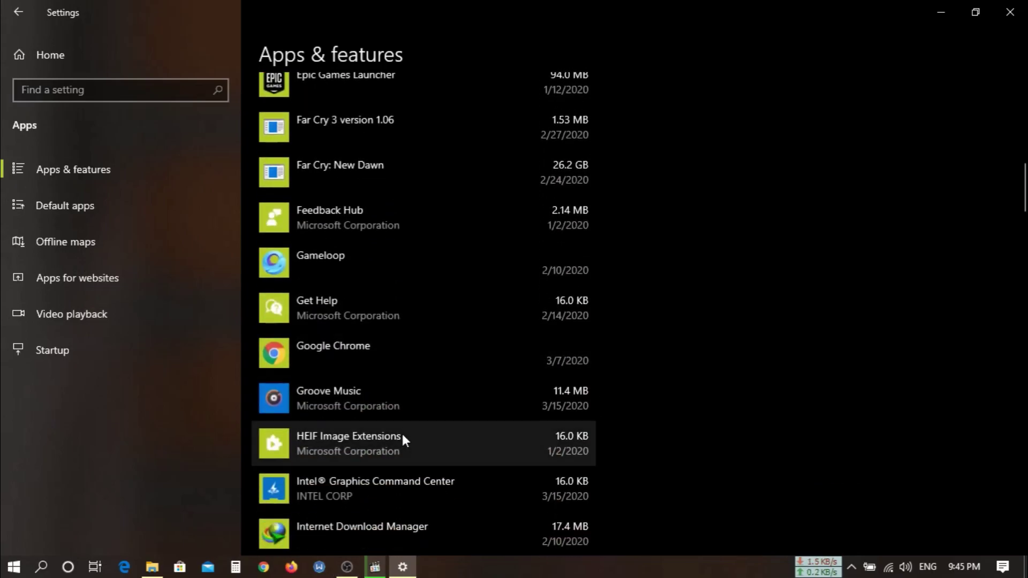
{"action": "scroll", "coordinate": [402, 438], "scroll_direction": "down", "scroll_amount": 2}
{"action": "scroll", "coordinate": [402, 438], "scroll_direction": "down", "scroll_amount": 5}
{"action": "left_click", "coordinate": [406, 206]}
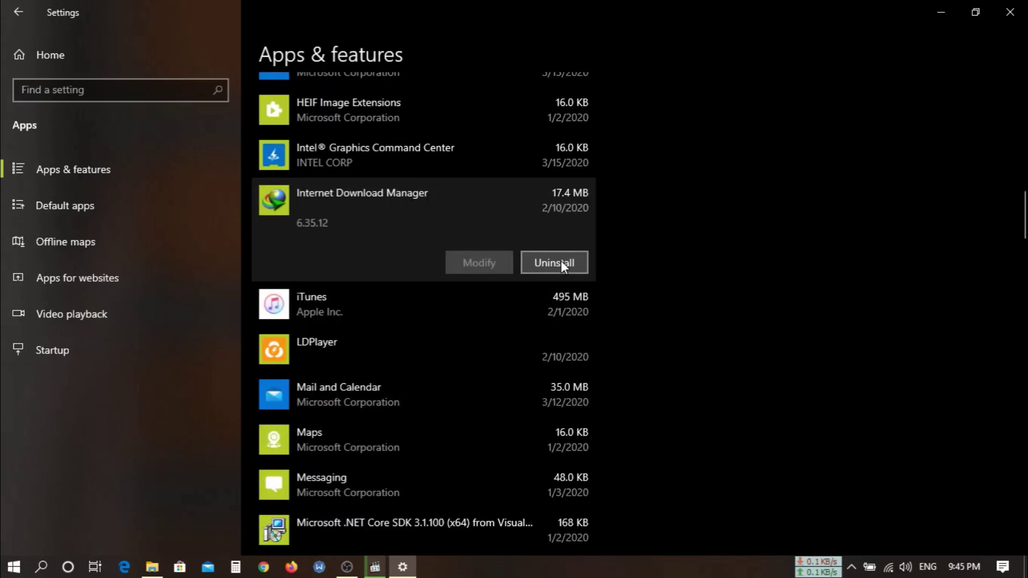
{"action": "left_click", "coordinate": [560, 260]}
Confirm the uninstall, keep English as the language, and remove IDM 6.35.12, dismissing the restart notice.
{"action": "left_click", "coordinate": [622, 226]}
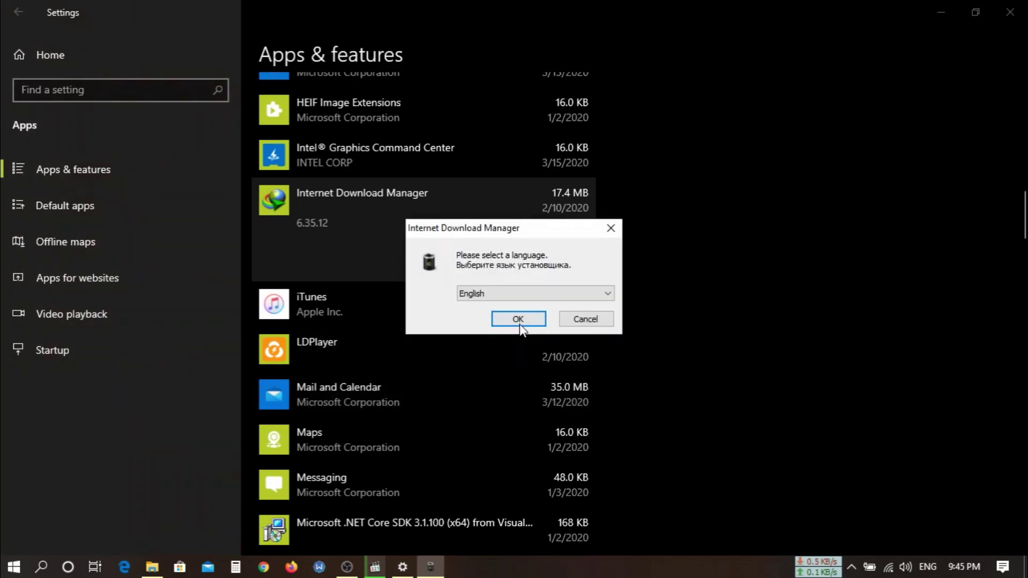
{"action": "left_click", "coordinate": [521, 321]}
{"action": "left_click", "coordinate": [607, 406]}
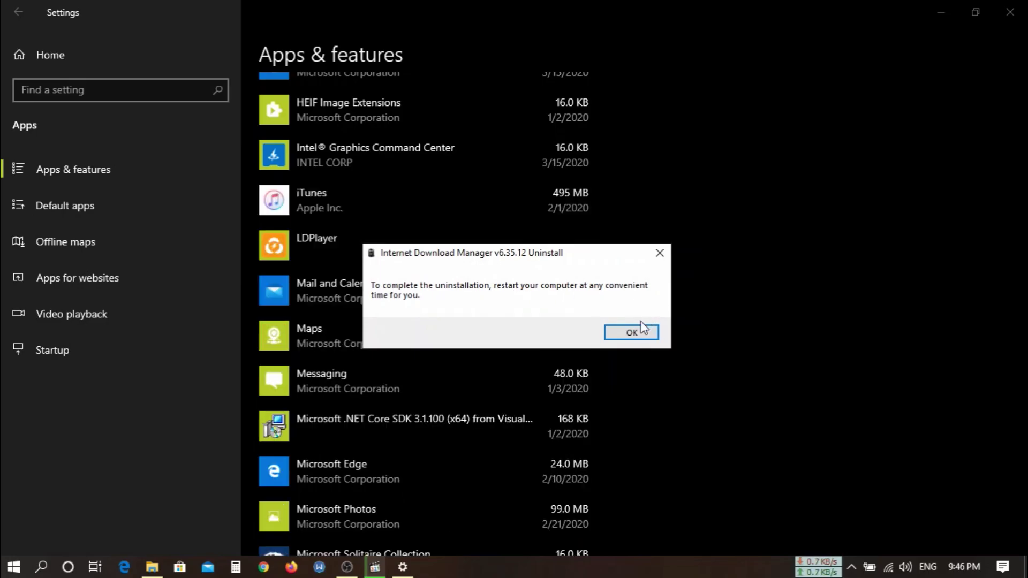
{"action": "left_click", "coordinate": [632, 333]}
{"action": "scroll", "coordinate": [466, 353], "scroll_direction": "up", "scroll_amount": 5}
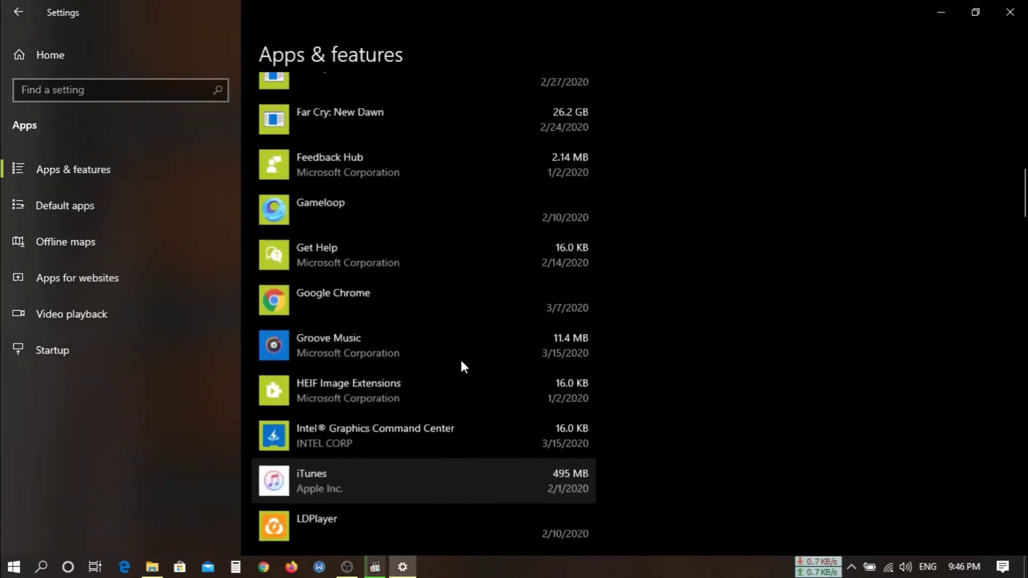
{"action": "scroll", "coordinate": [459, 361], "scroll_direction": "up", "scroll_amount": 5}
{"action": "scroll", "coordinate": [459, 360], "scroll_direction": "up", "scroll_amount": 5}
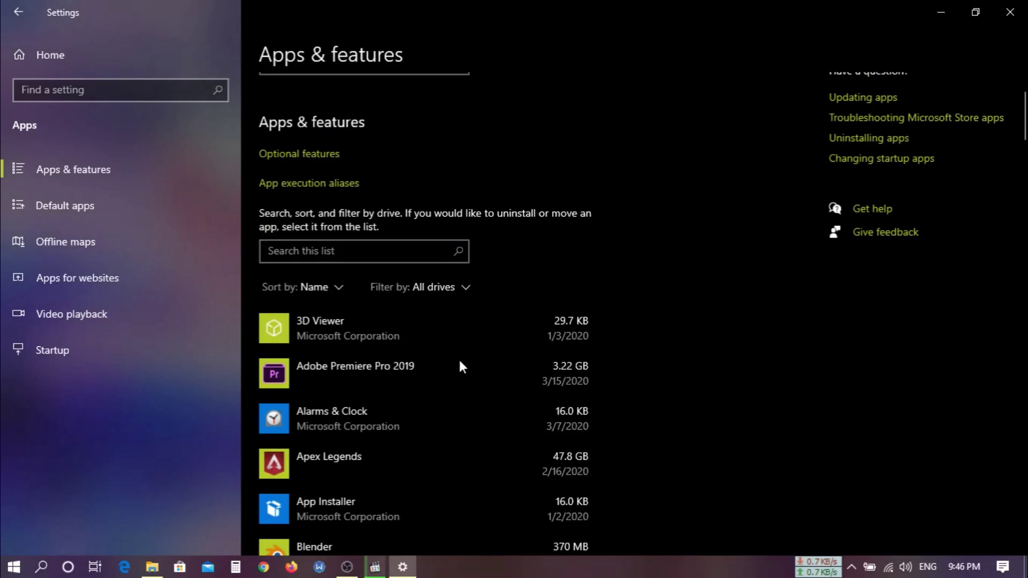
Close Settings and restart the PC from the Start menu's Power options.
{"action": "left_click", "coordinate": [1010, 11]}
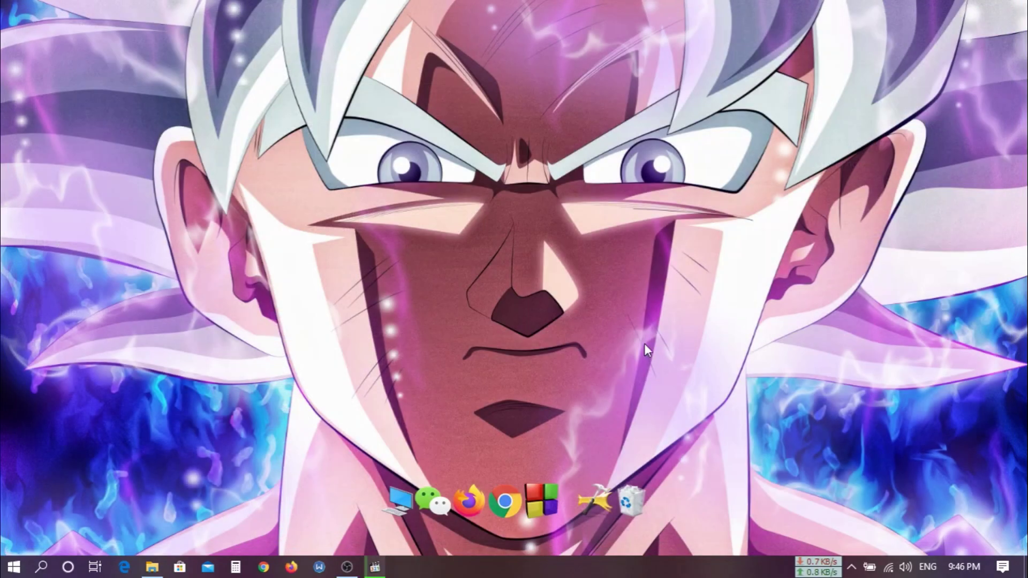
{"action": "left_click", "coordinate": [14, 567]}
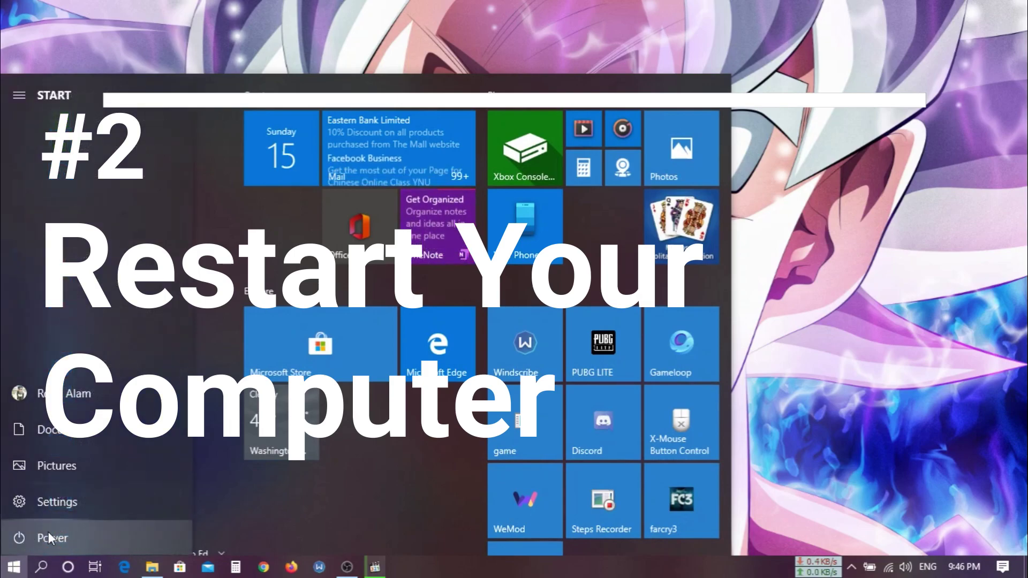
{"action": "left_click", "coordinate": [48, 531]}
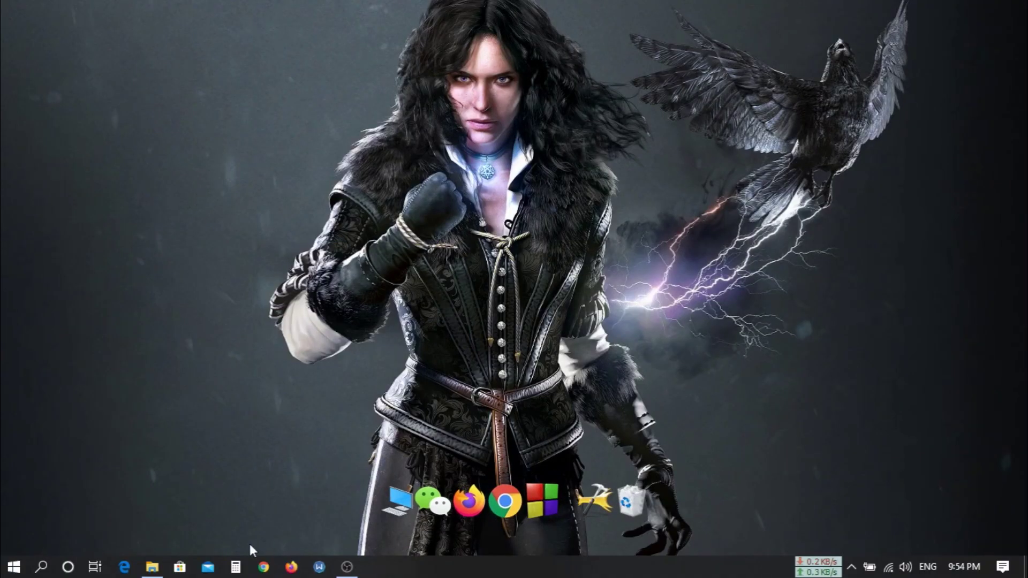
Extract IDM 6.36.7.zip in Downloads with Extract Here and open the extracted repack folder.
{"action": "left_click", "coordinate": [152, 566]}
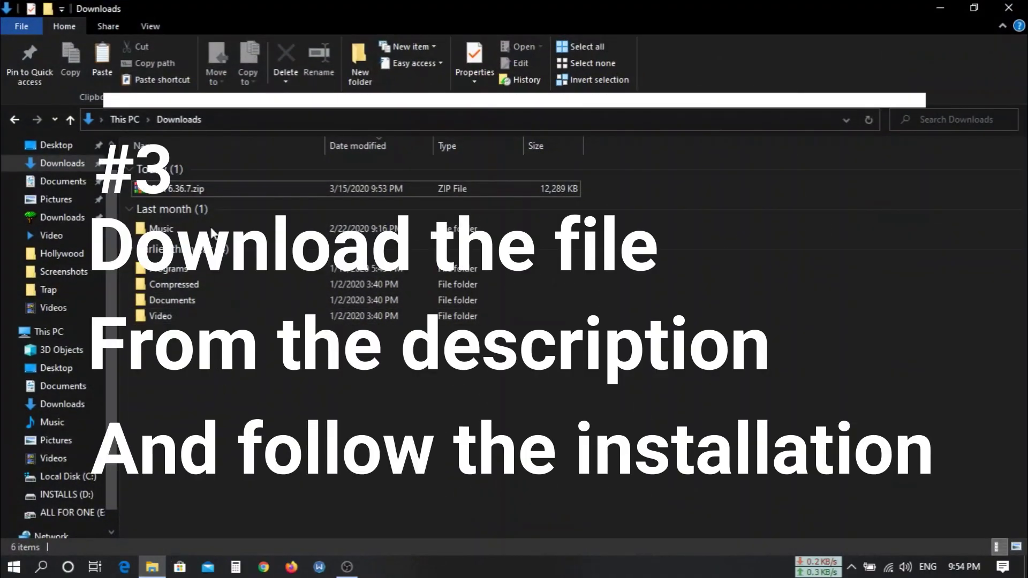
{"action": "left_click", "coordinate": [197, 192]}
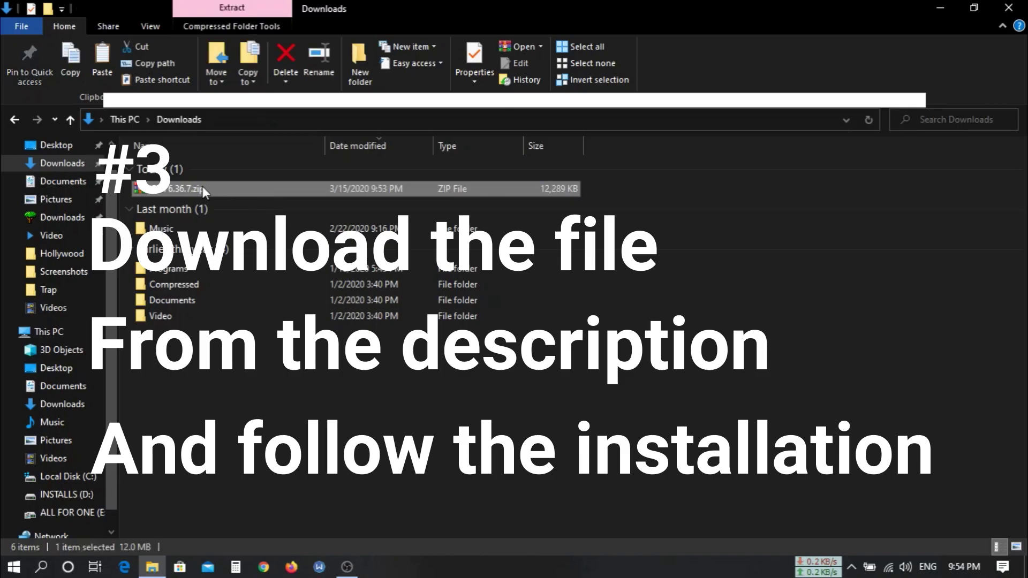
{"action": "right_click", "coordinate": [203, 186]}
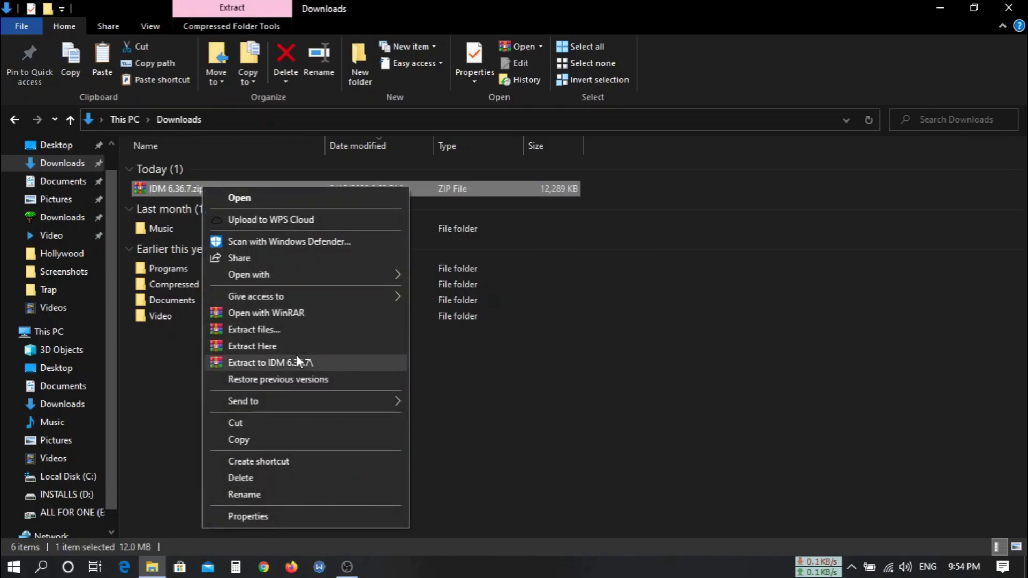
{"action": "left_click", "coordinate": [297, 346]}
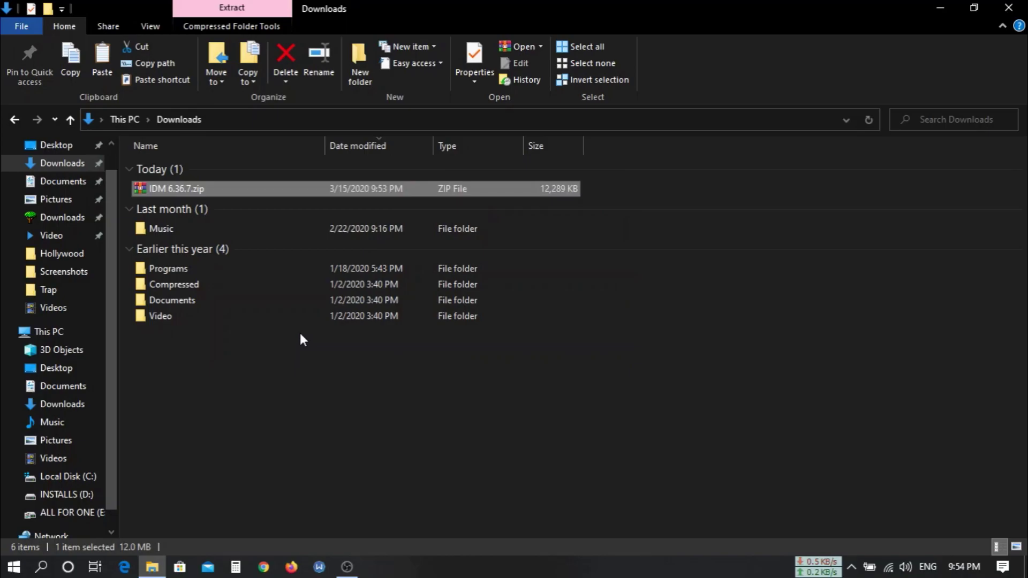
{"action": "left_click", "coordinate": [222, 229]}
{"action": "double_click", "coordinate": [224, 230]}
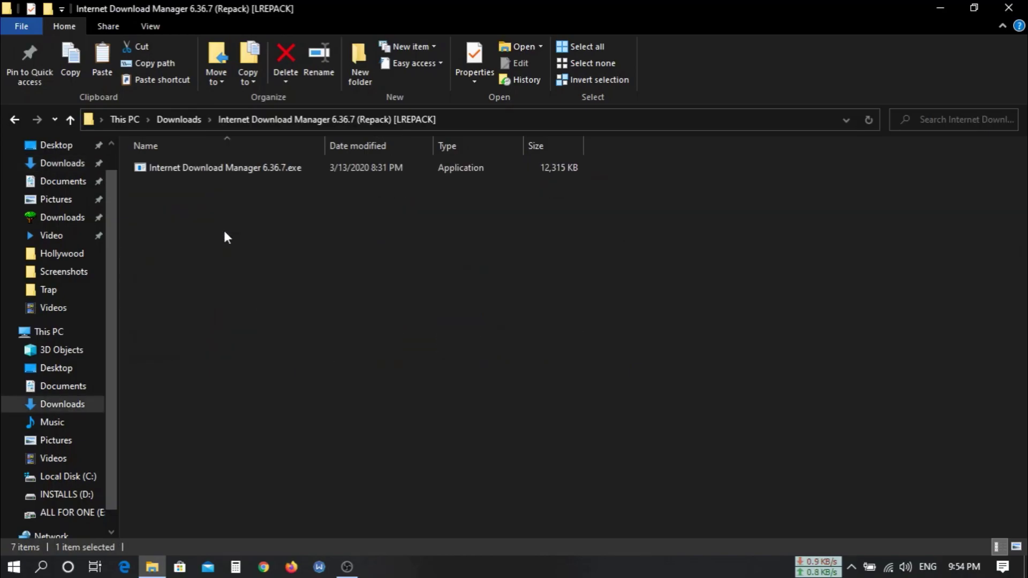
{"action": "right_click", "coordinate": [223, 228]}
Switch off real-time protection under Windows Security's Virus & threat protection settings.
{"action": "left_click", "coordinate": [264, 291]}
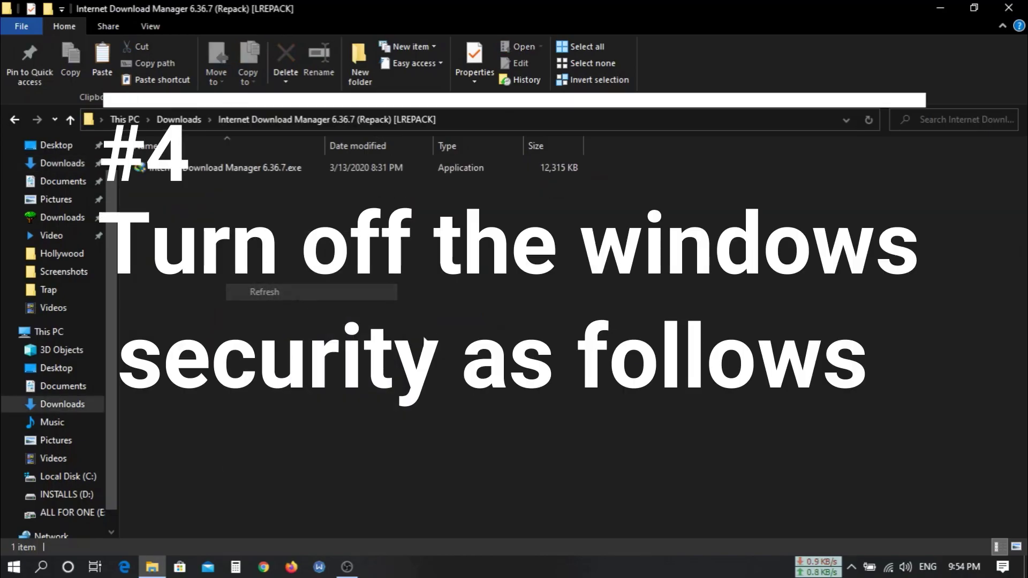
{"action": "left_click", "coordinate": [851, 567]}
{"action": "left_click", "coordinate": [851, 482]}
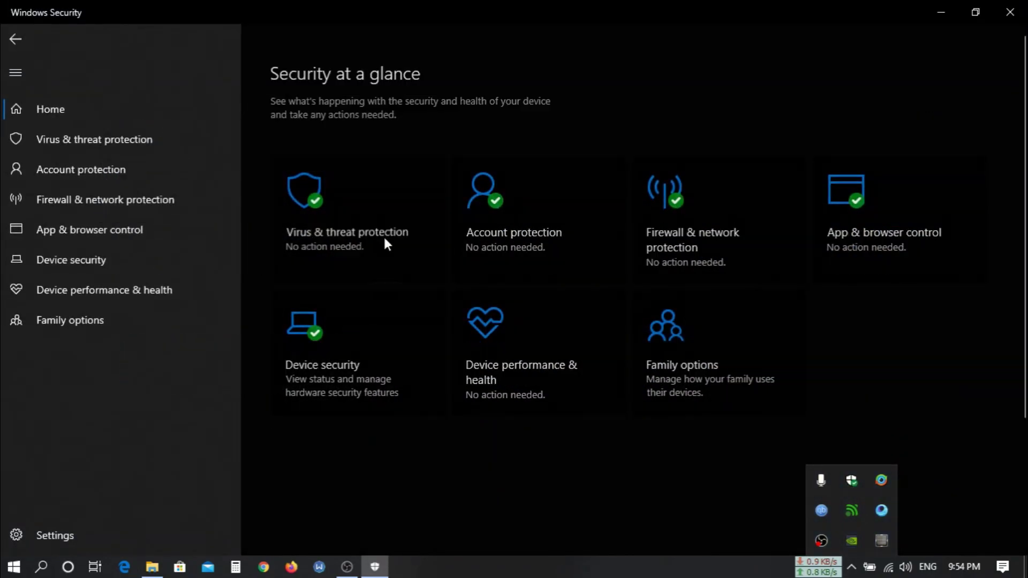
{"action": "left_click", "coordinate": [383, 236]}
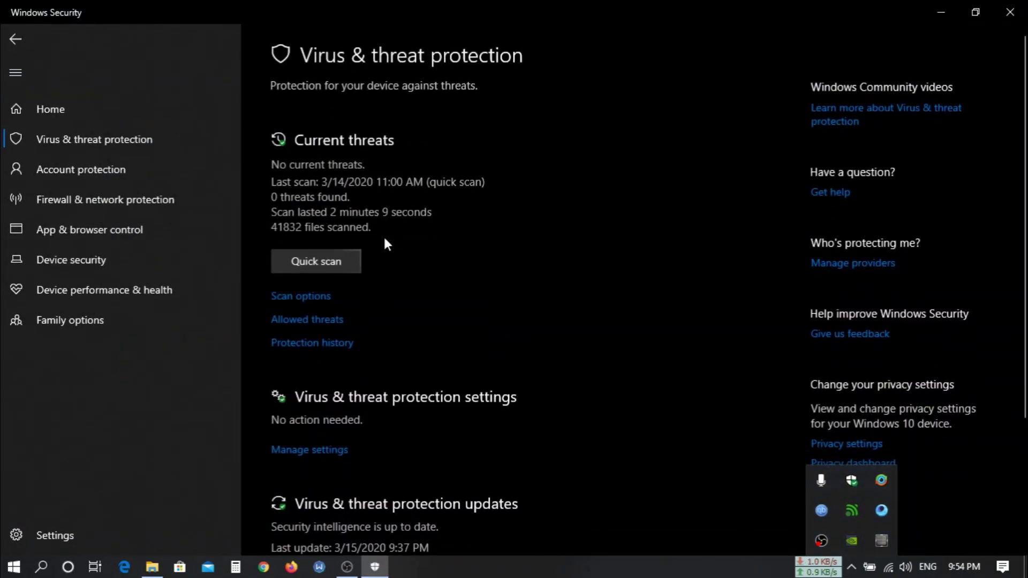
{"action": "left_click", "coordinate": [328, 449]}
{"action": "left_click", "coordinate": [289, 241]}
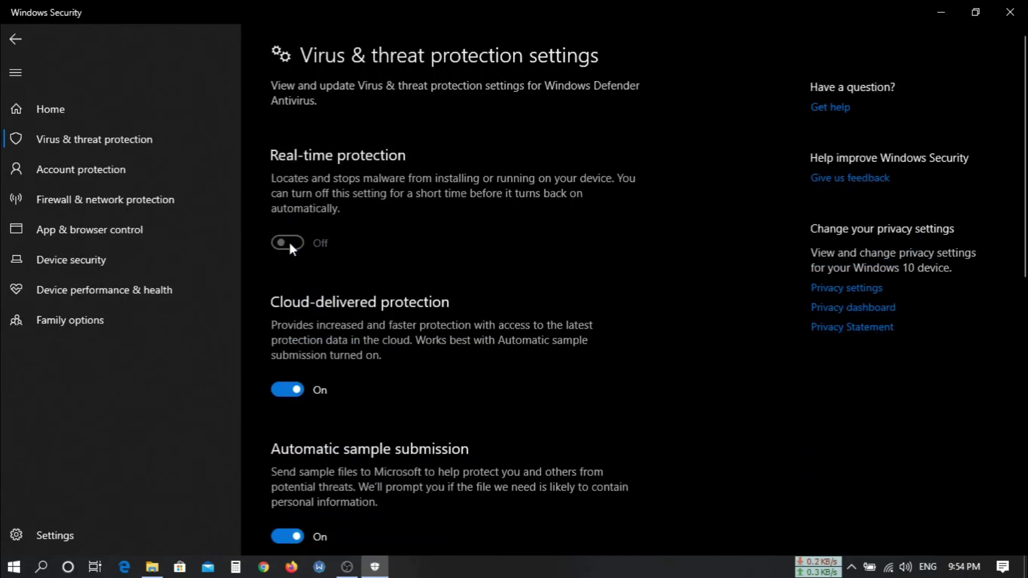
{"action": "left_click", "coordinate": [942, 13]}
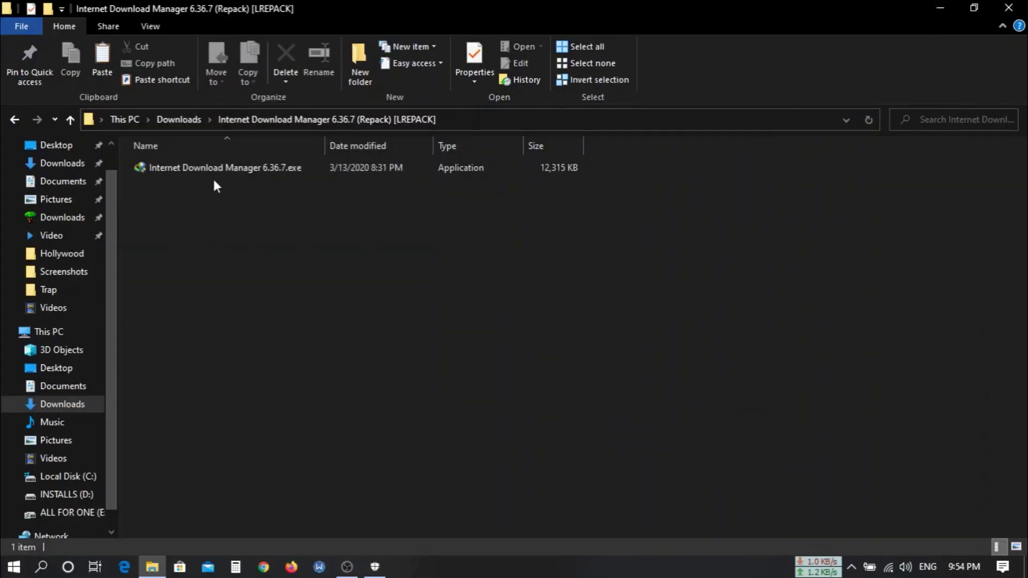
Run the IDM 6.36.7 repack installer with the default folder, Start Menu and advanced options.
{"action": "left_click", "coordinate": [225, 166]}
{"action": "double_click", "coordinate": [225, 168]}
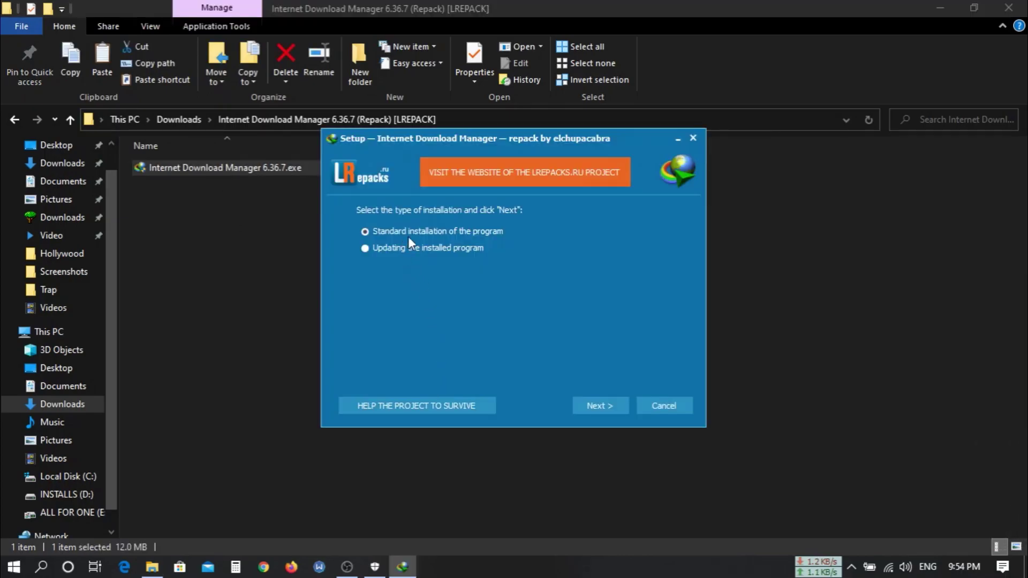
{"action": "left_click", "coordinate": [595, 407]}
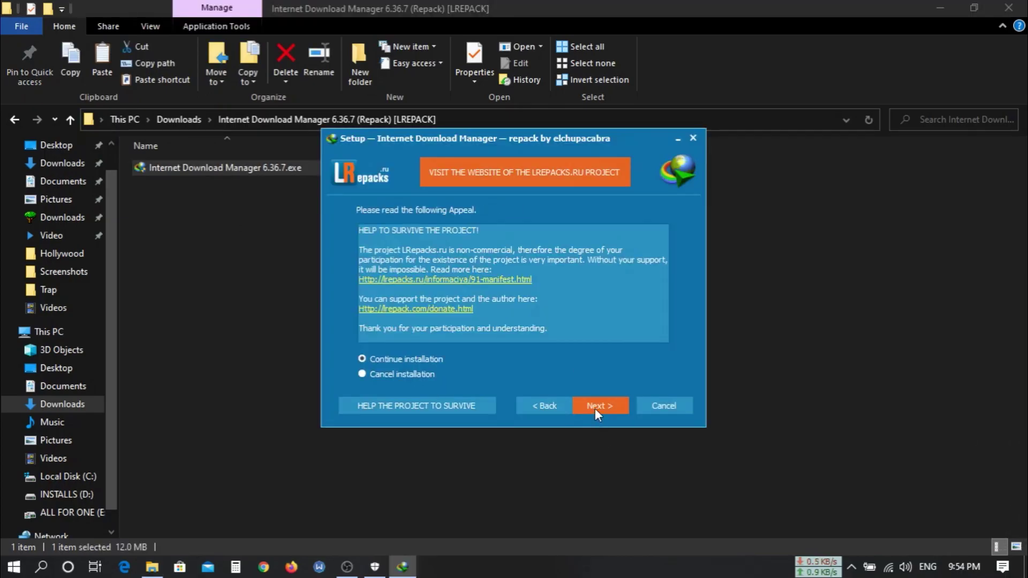
{"action": "left_click", "coordinate": [595, 407]}
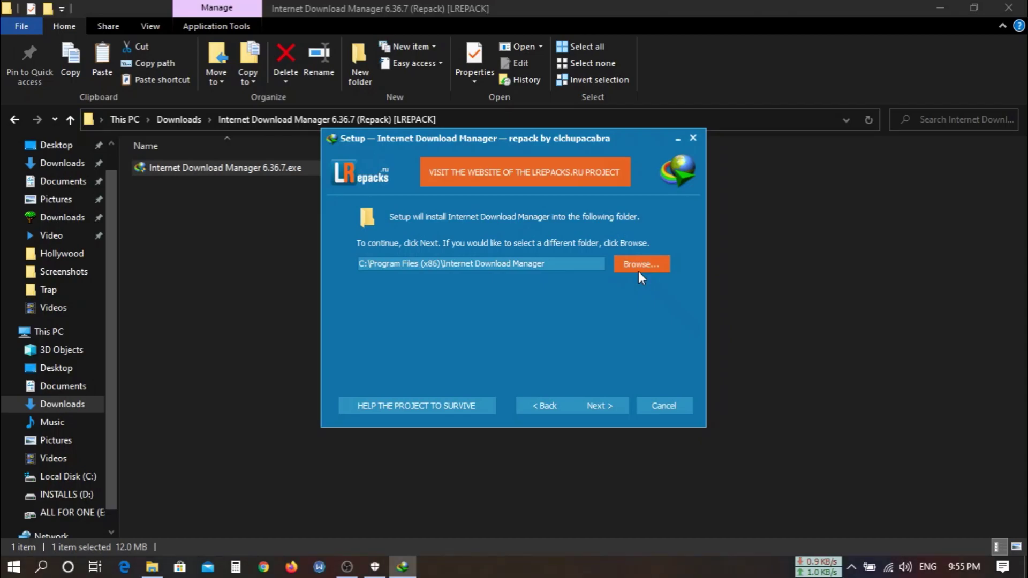
{"action": "left_click", "coordinate": [602, 405]}
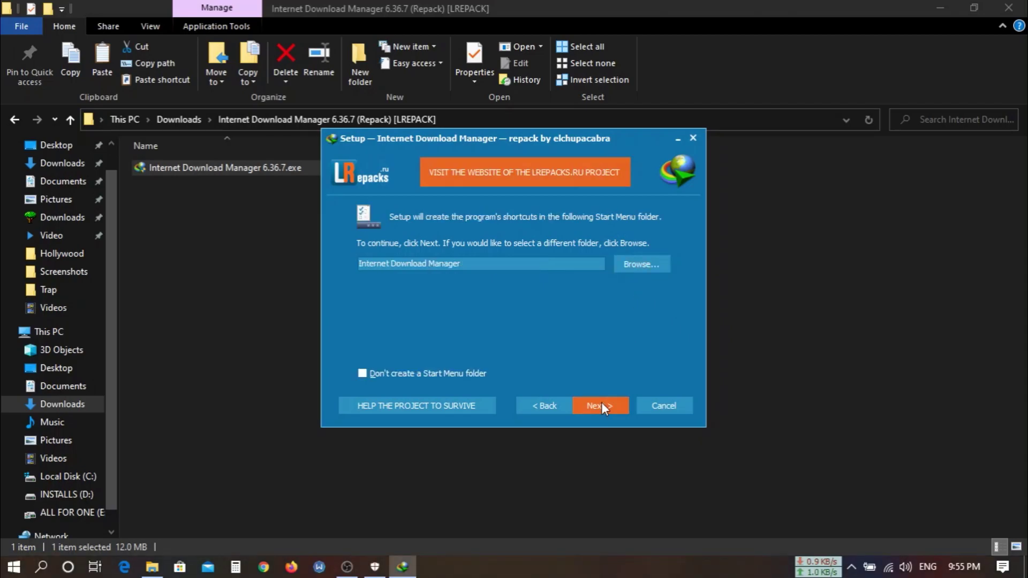
{"action": "left_click", "coordinate": [601, 407]}
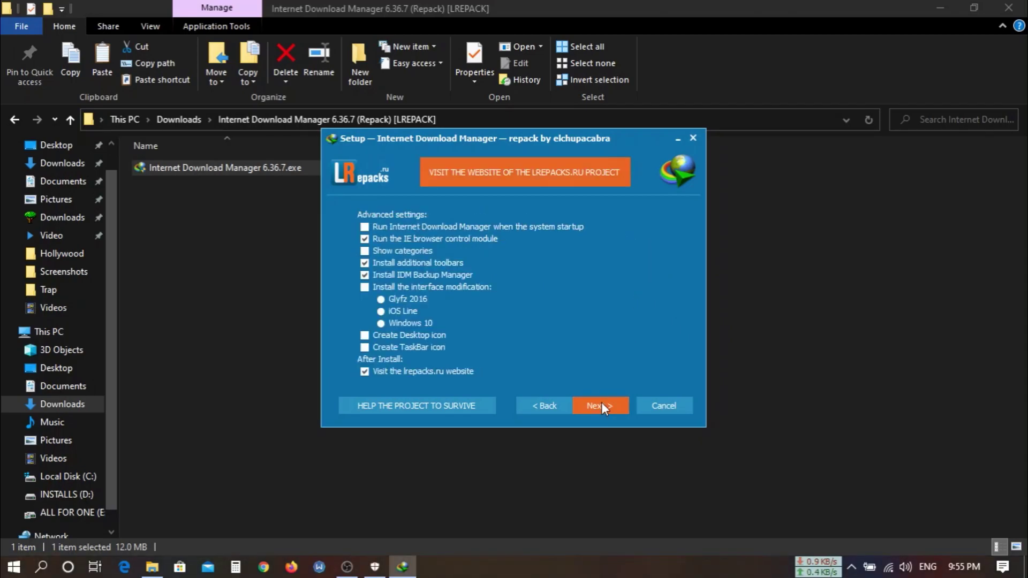
{"action": "left_click", "coordinate": [602, 406]}
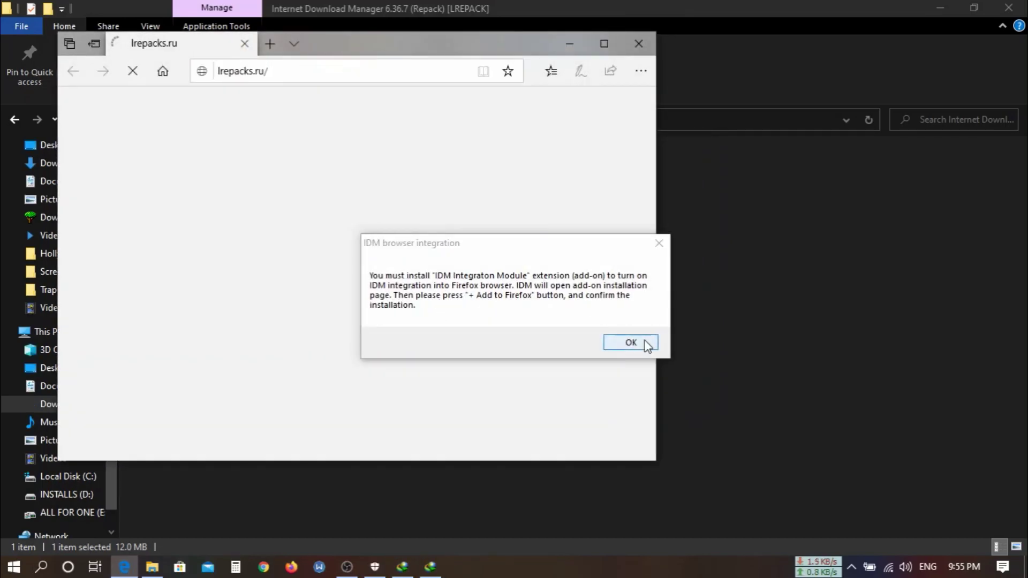
Acknowledge the Firefox and Edge integration notices and close the Microsoft Store window.
{"action": "left_click", "coordinate": [637, 341]}
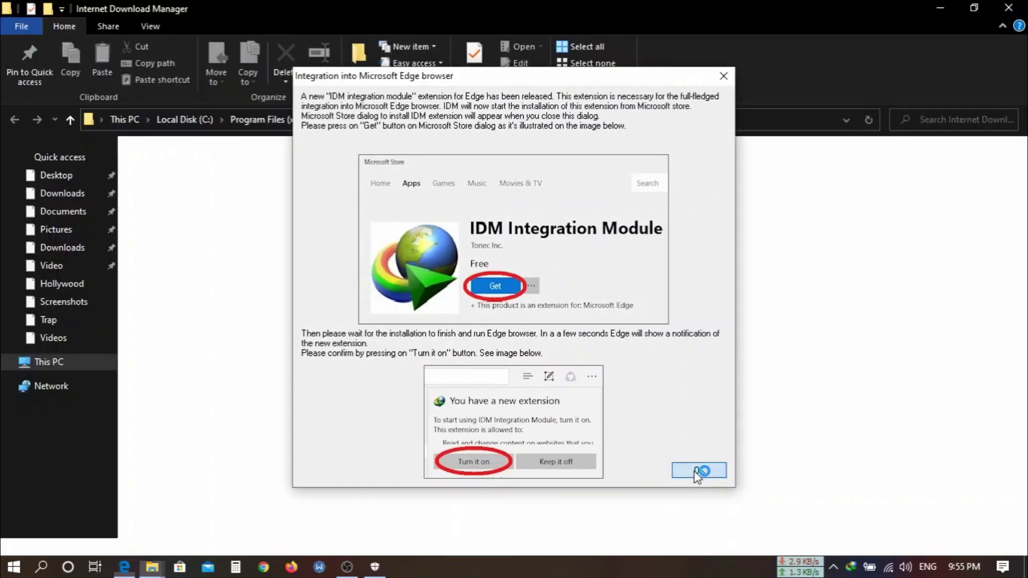
{"action": "left_click", "coordinate": [696, 467]}
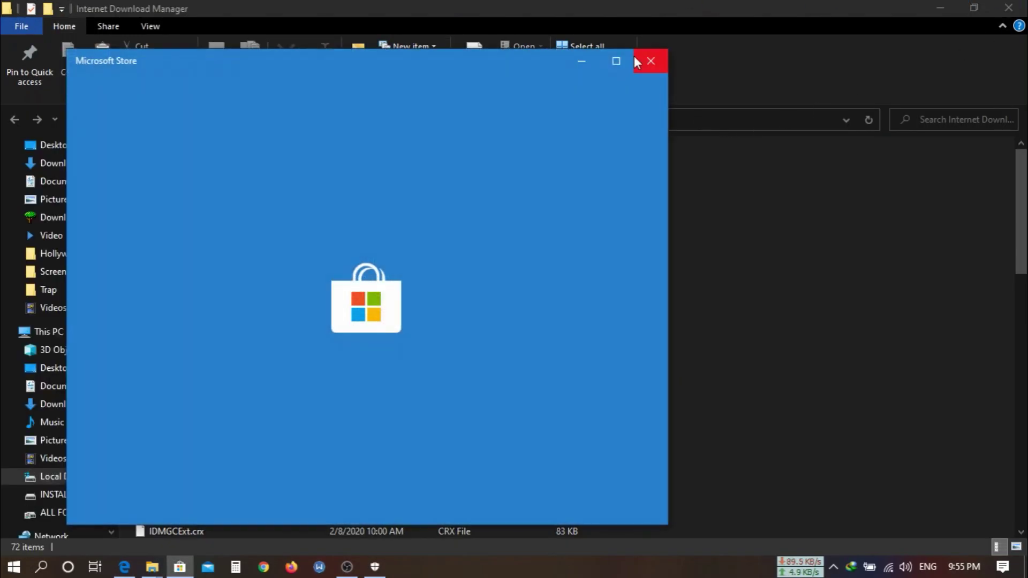
{"action": "left_click", "coordinate": [635, 57]}
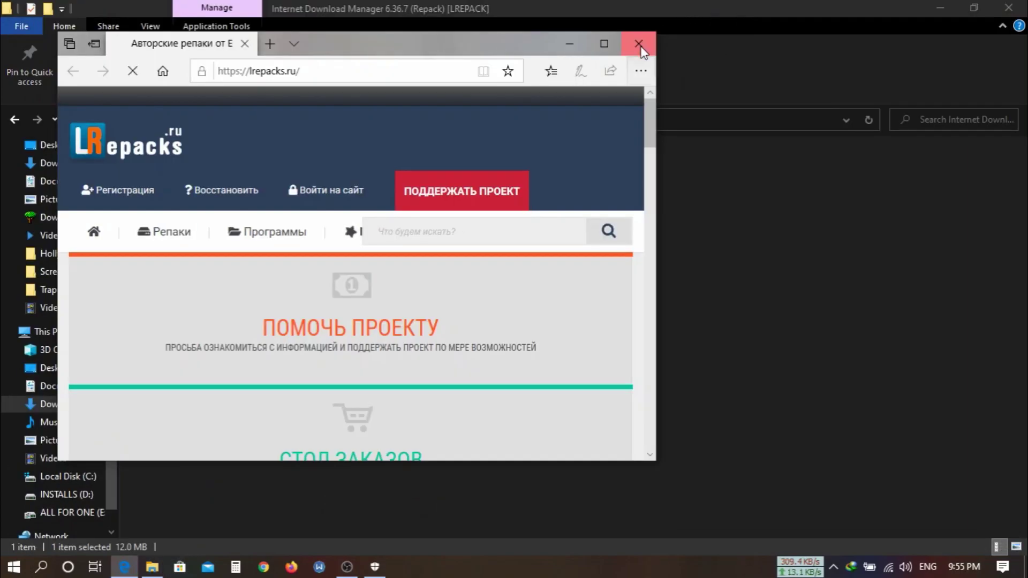
Close the leftover browser window and refresh the IDM Program Files folder view.
{"action": "left_click", "coordinate": [640, 42]}
{"action": "right_click", "coordinate": [400, 294]}
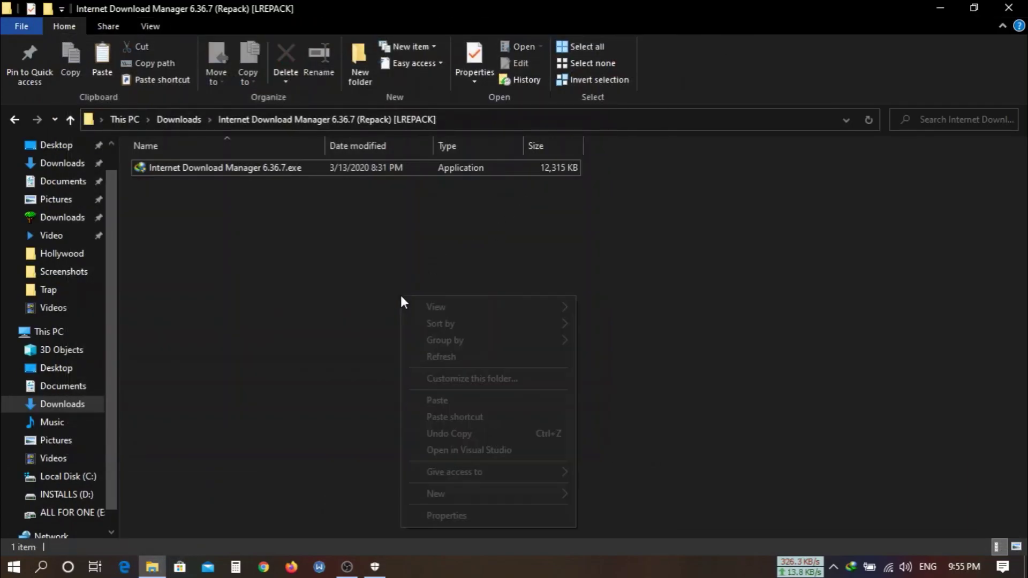
{"action": "left_click", "coordinate": [439, 356]}
Open IDM from the tray and verify Help > About shows a full licensed 6.36 Build 7.
{"action": "left_click", "coordinate": [855, 566]}
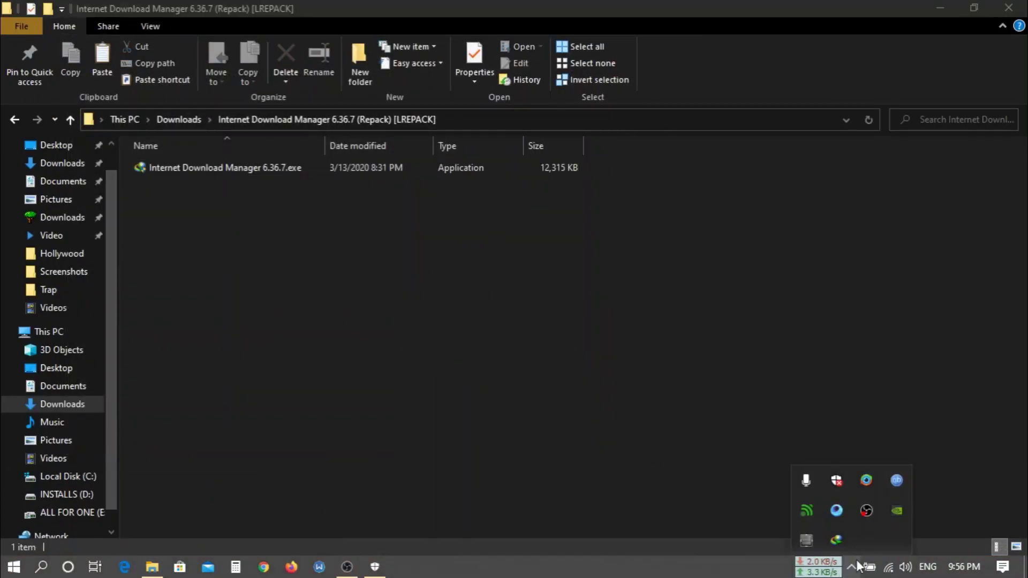
{"action": "left_click", "coordinate": [830, 541]}
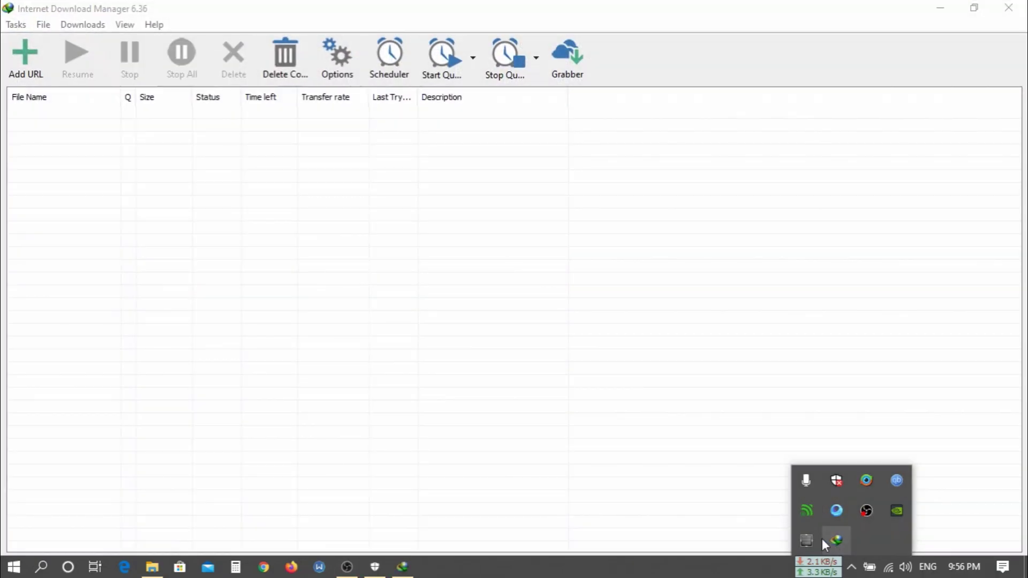
{"action": "double_click", "coordinate": [398, 7]}
{"action": "left_click", "coordinate": [295, 135]}
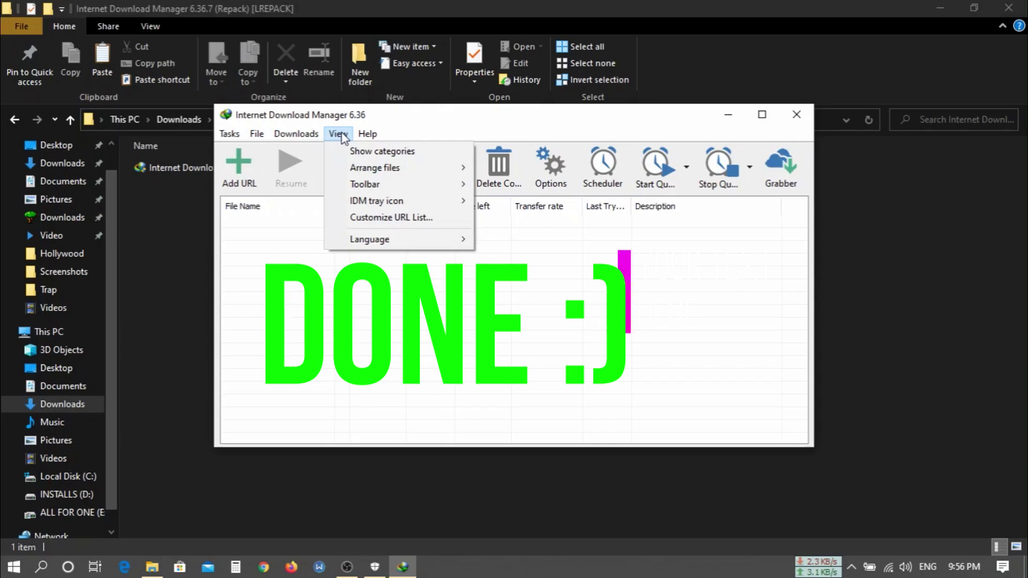
{"action": "left_click", "coordinate": [368, 134]}
{"action": "left_click", "coordinate": [394, 302]}
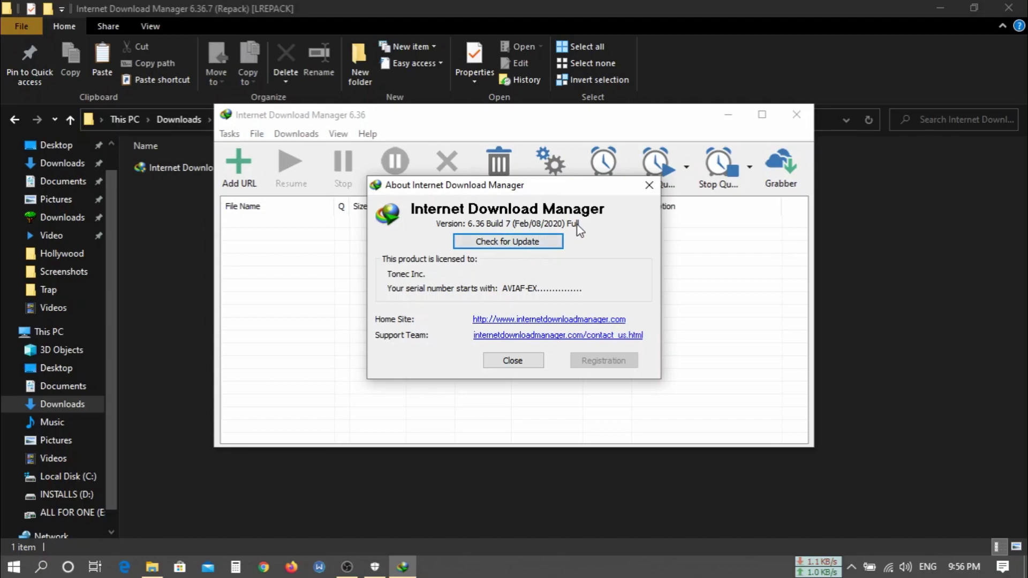
{"action": "left_click", "coordinate": [520, 364]}
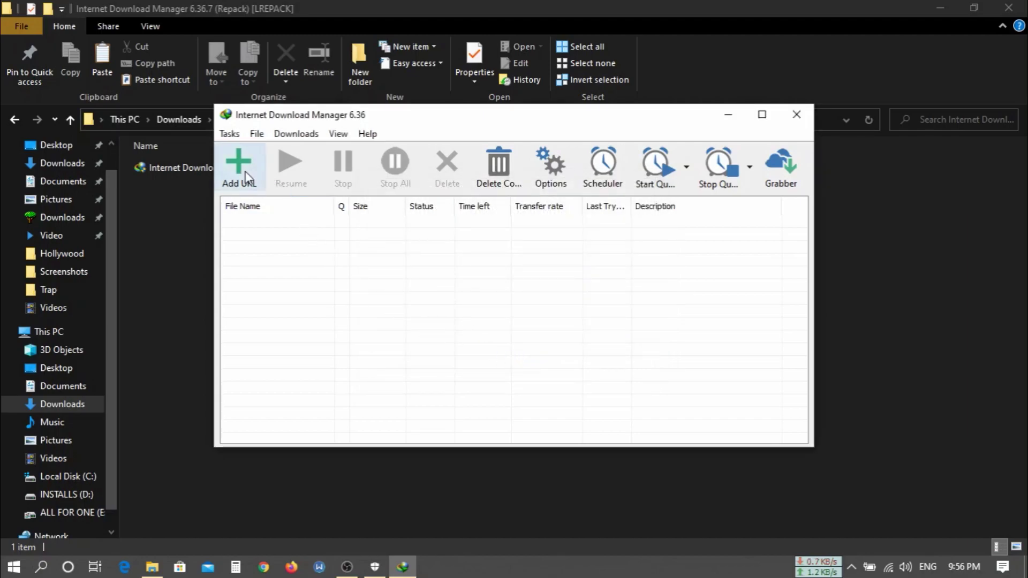
Close IDM, launch Chrome and go to its Extensions page to check IDM Integration Module.
{"action": "left_click", "coordinate": [796, 116]}
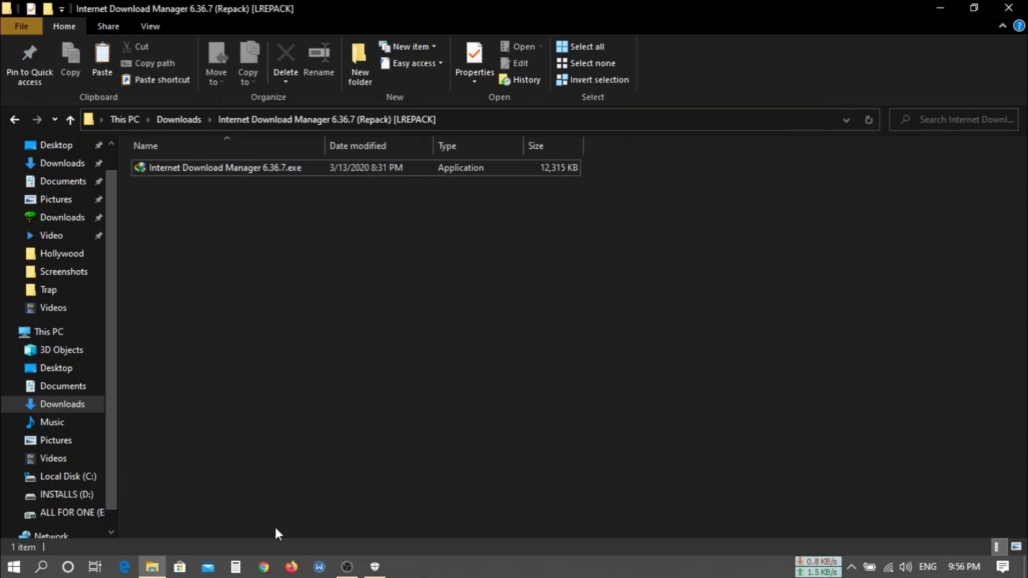
{"action": "left_click", "coordinate": [262, 570]}
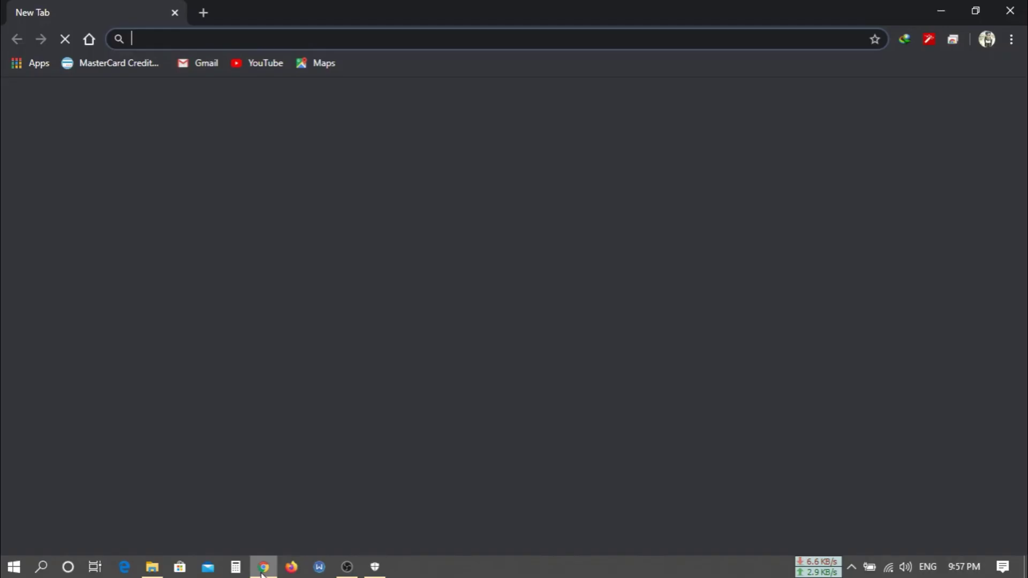
{"action": "left_click", "coordinate": [1011, 39]}
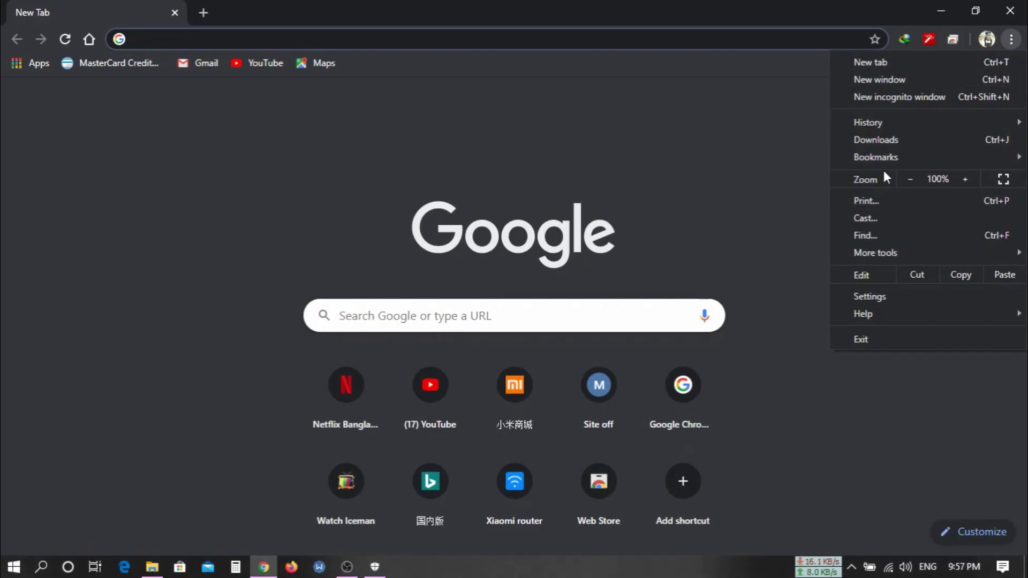
{"action": "mouse_move", "coordinate": [875, 252]}
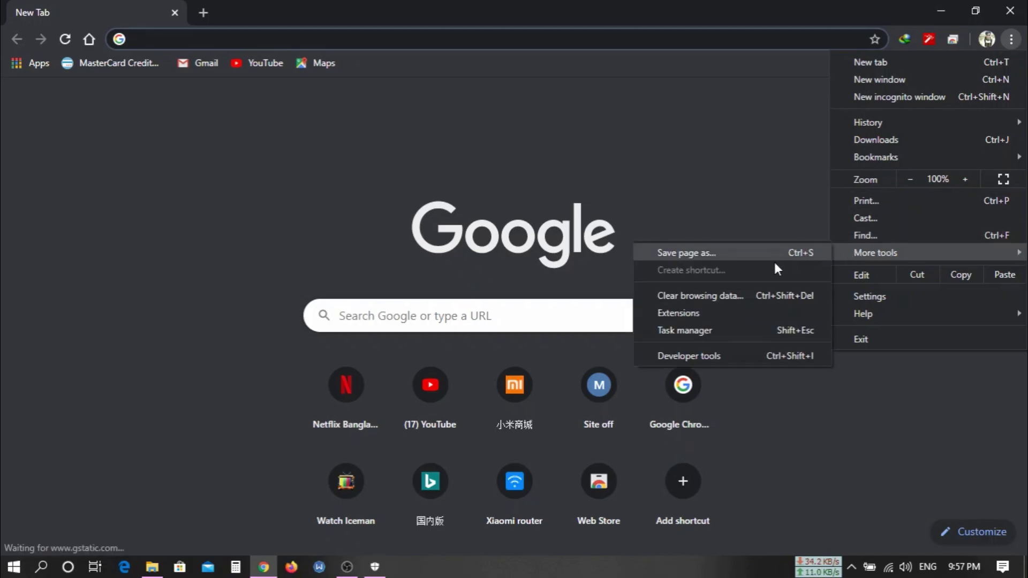
{"action": "left_click", "coordinate": [741, 316]}
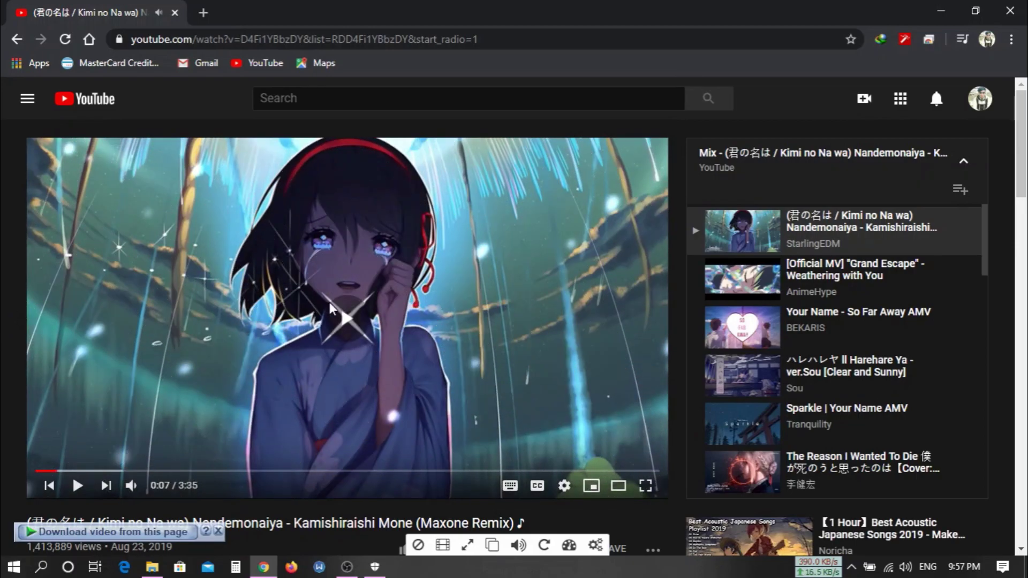
Reload the music video page and bring up IDM's quality list offering 480p MKV.
{"action": "left_click", "coordinate": [64, 40]}
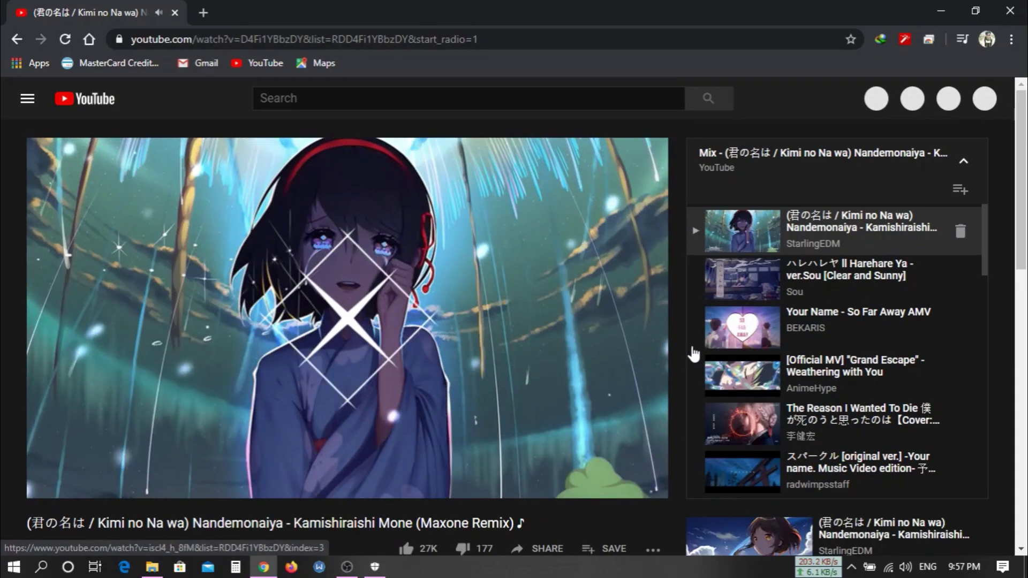
{"action": "scroll", "coordinate": [693, 351], "scroll_direction": "down", "scroll_amount": 4}
{"action": "scroll", "coordinate": [564, 350], "scroll_direction": "down", "scroll_amount": 3}
{"action": "scroll", "coordinate": [564, 350], "scroll_direction": "up", "scroll_amount": 3}
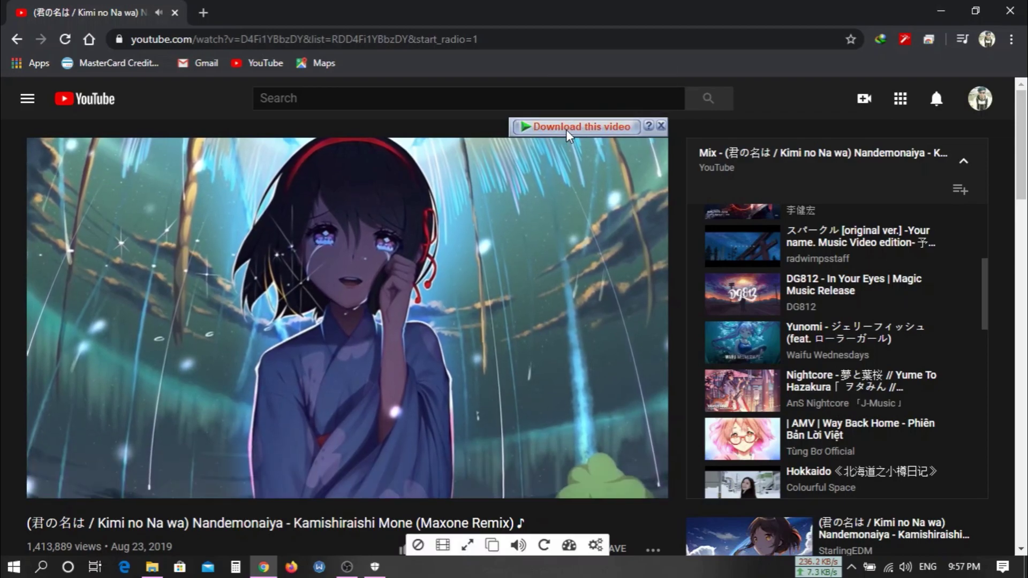
{"action": "left_click", "coordinate": [568, 131]}
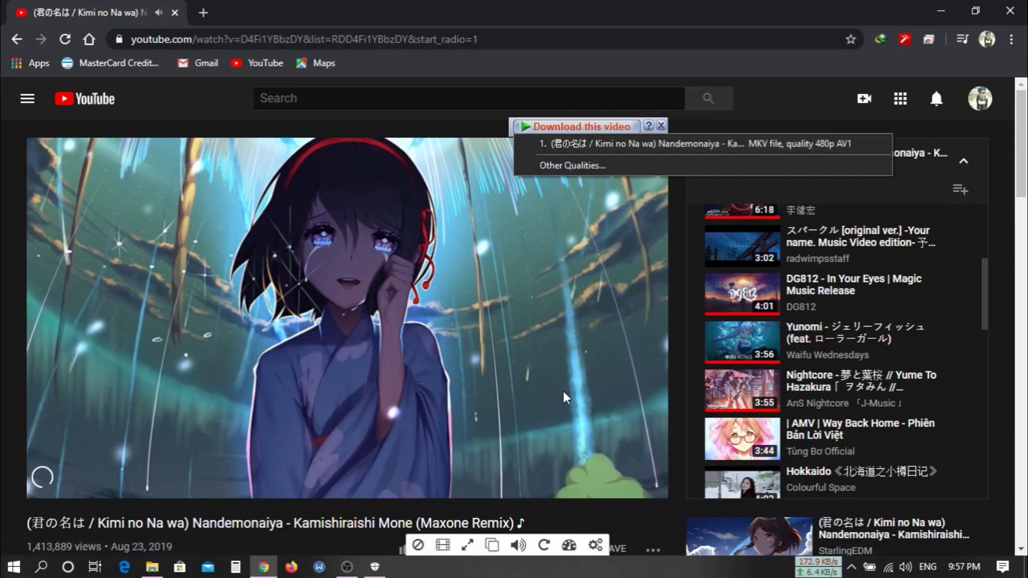
Search YouTube for '4k'.
{"action": "left_click", "coordinate": [423, 101]}
{"action": "type", "text": "4k"}
{"action": "key", "text": "Return"}
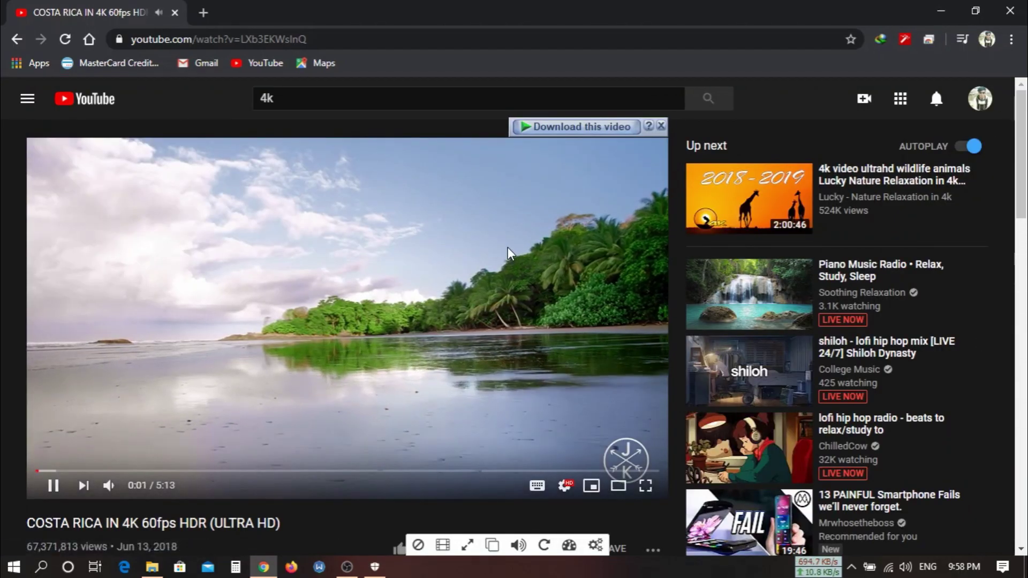
Skip the Costa Rica 4K video to about 0:21 and list IDM formats up to 2160p 60fps MKV.
{"action": "left_click", "coordinate": [575, 126]}
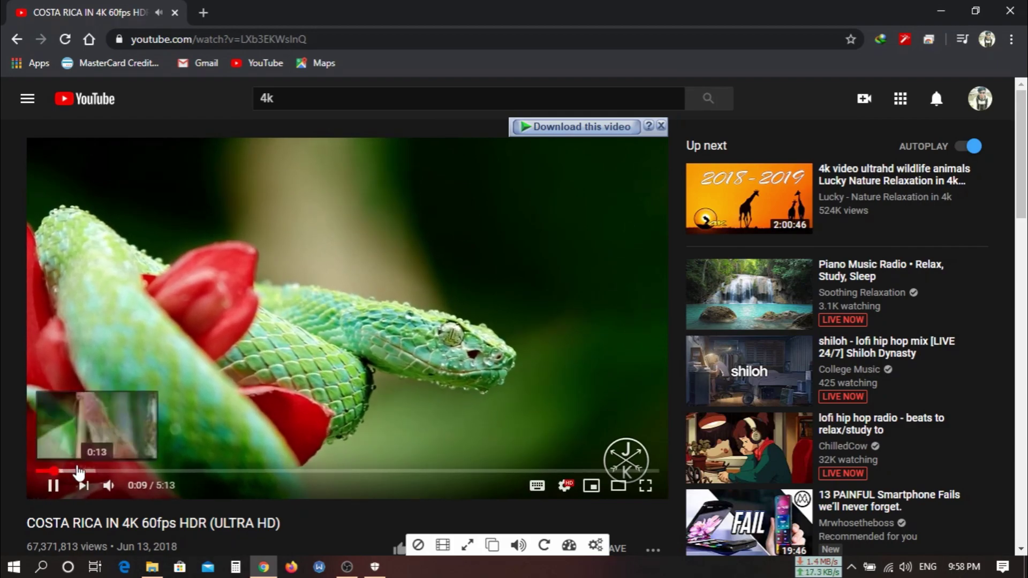
{"action": "left_click", "coordinate": [78, 471]}
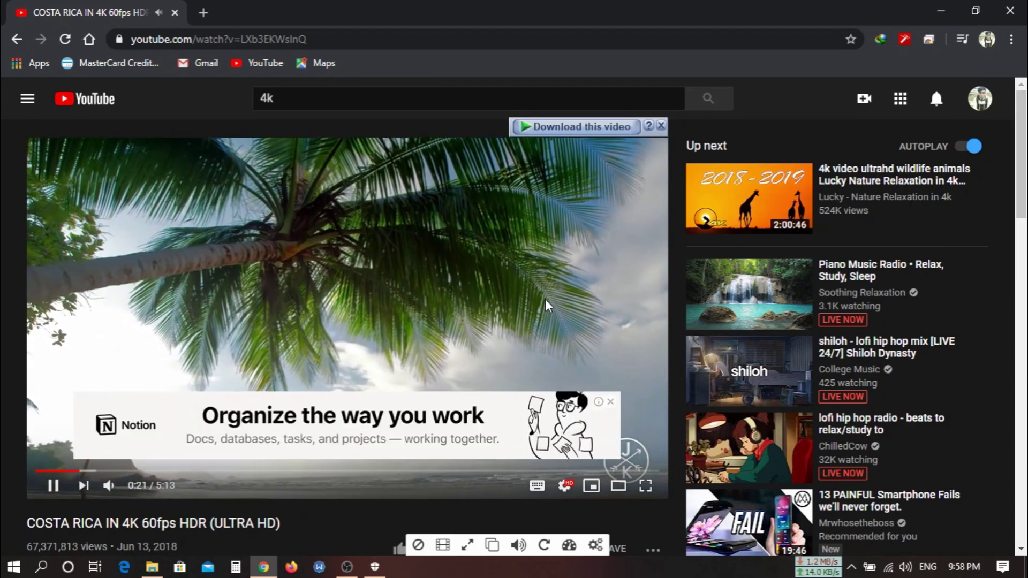
{"action": "left_click", "coordinate": [573, 134]}
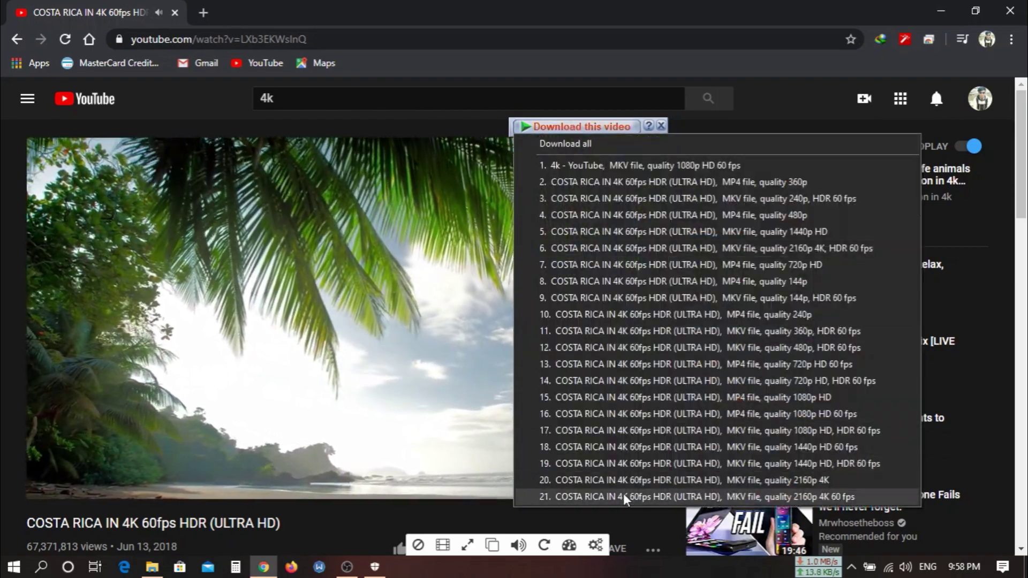